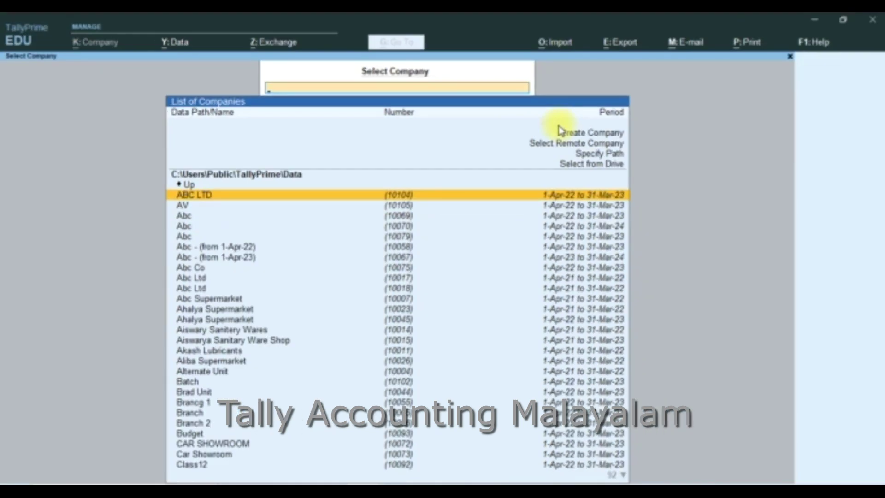
Start creating a company named Alshima Traders, keep the same mailing name and leave the address blank
left_click(589, 135)
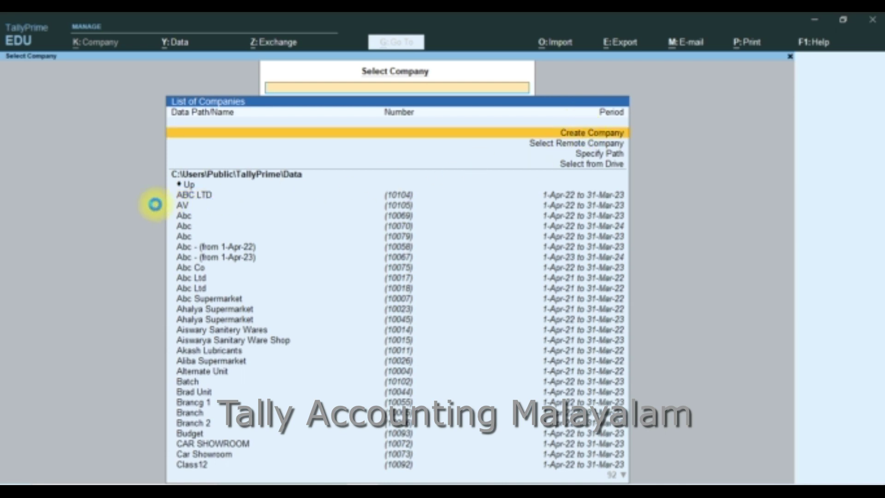
key("Return")
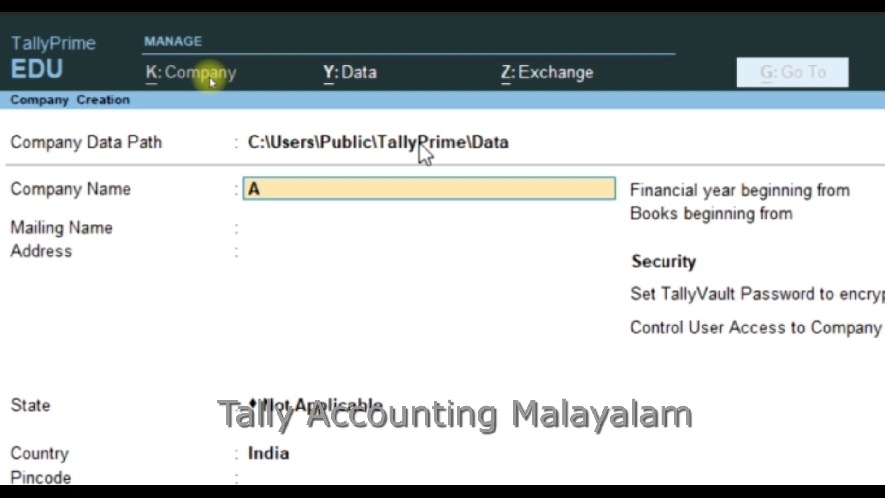
type("ma Traders")
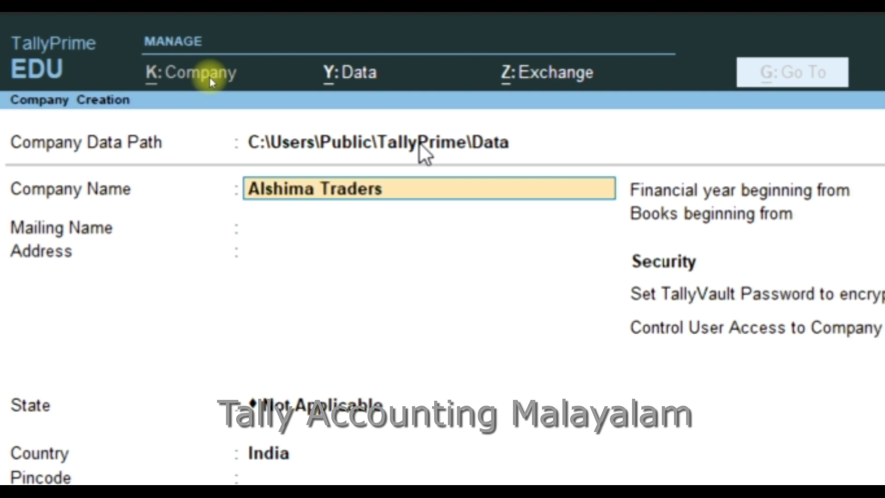
key("Return")
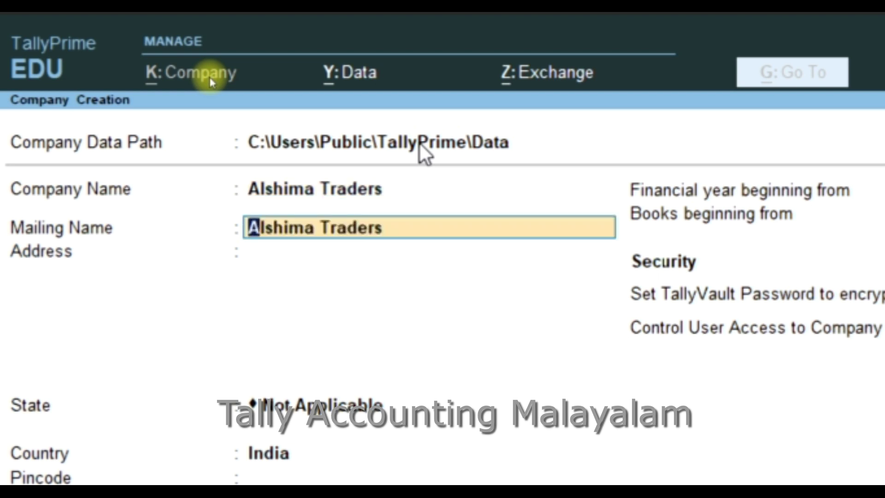
key("Return")
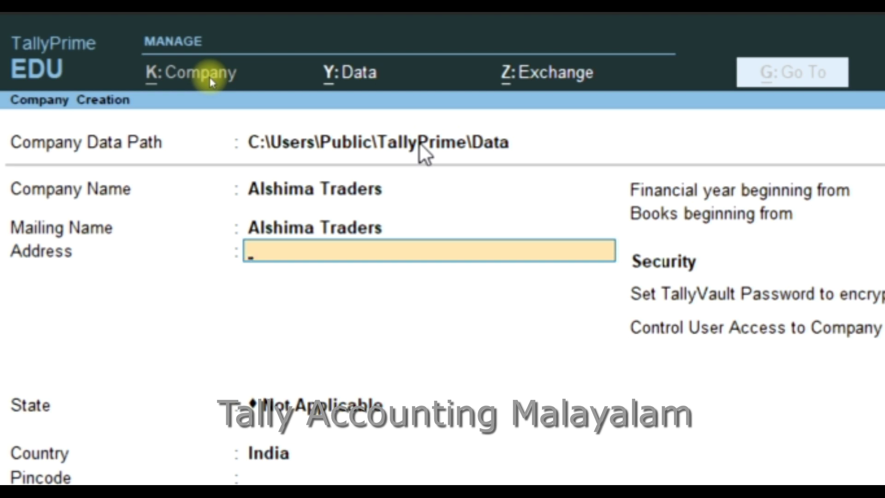
key("Return")
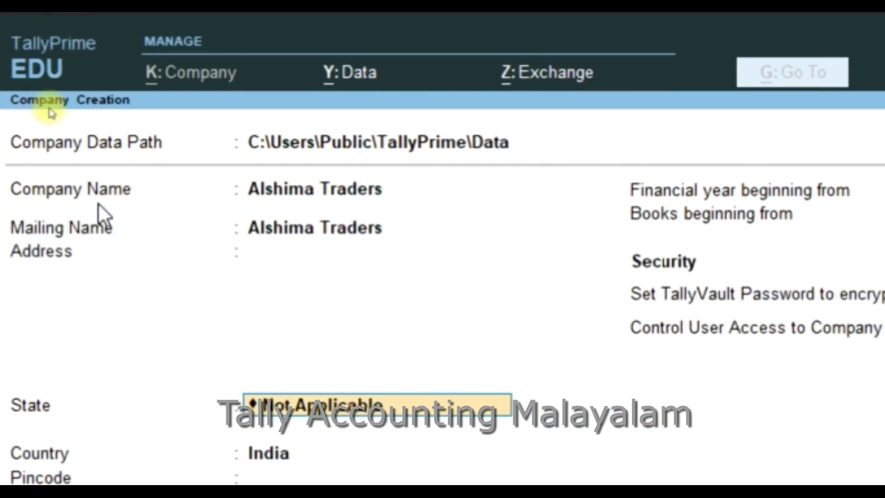
Set the company's location to Dubai with UAE as the country
type("D")
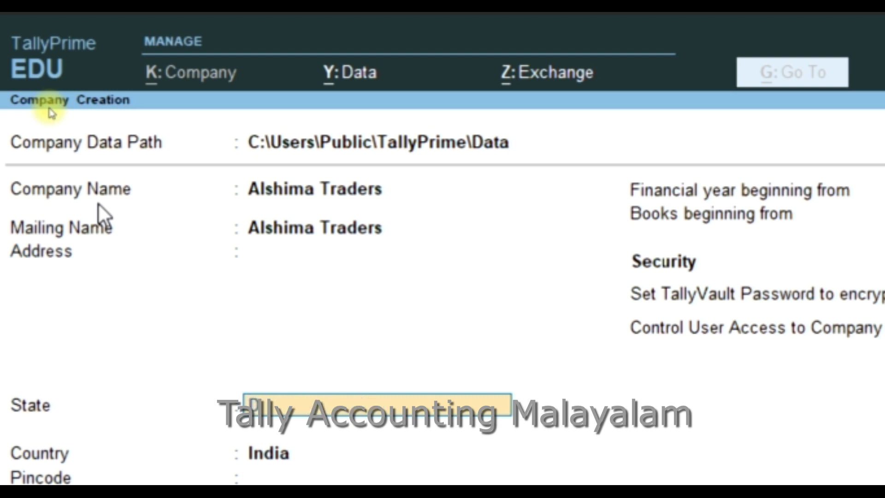
type("ubai")
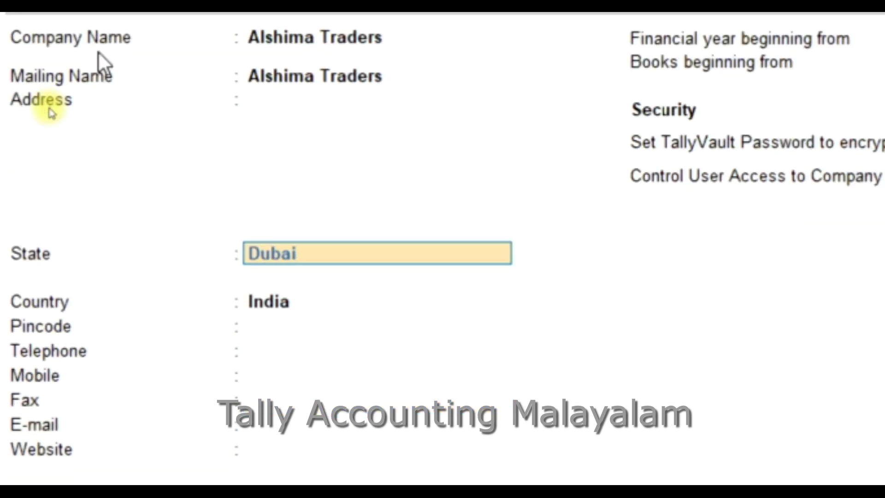
key("Return")
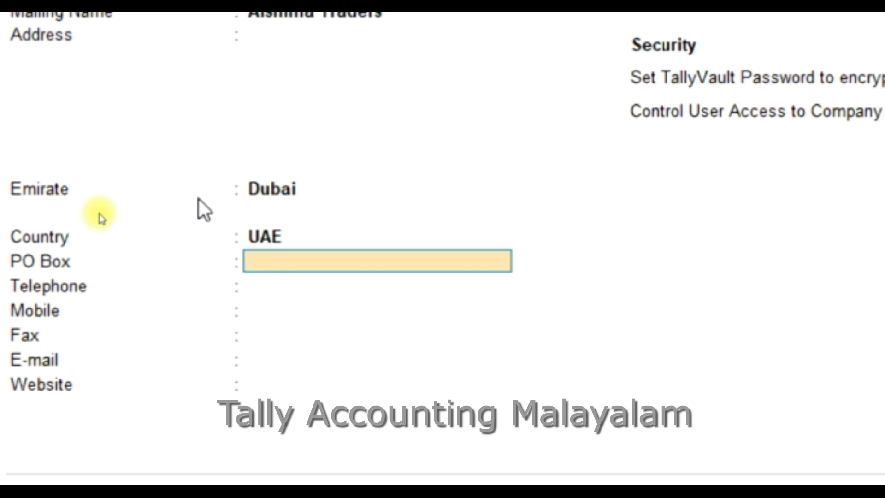
Leave the PO Box and contact fields blank, and accept 1-Jan-23 as the start of both the financial year and the books
key("Return")
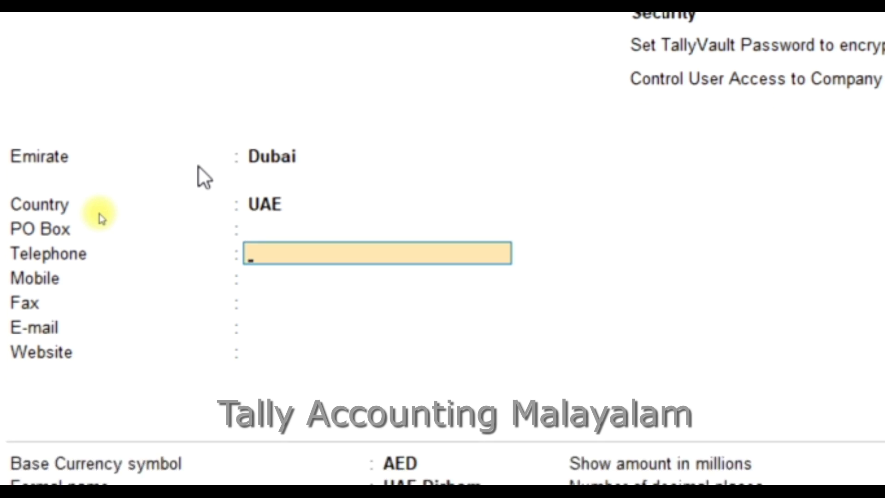
key("Return")
key("Return")
key("Return")
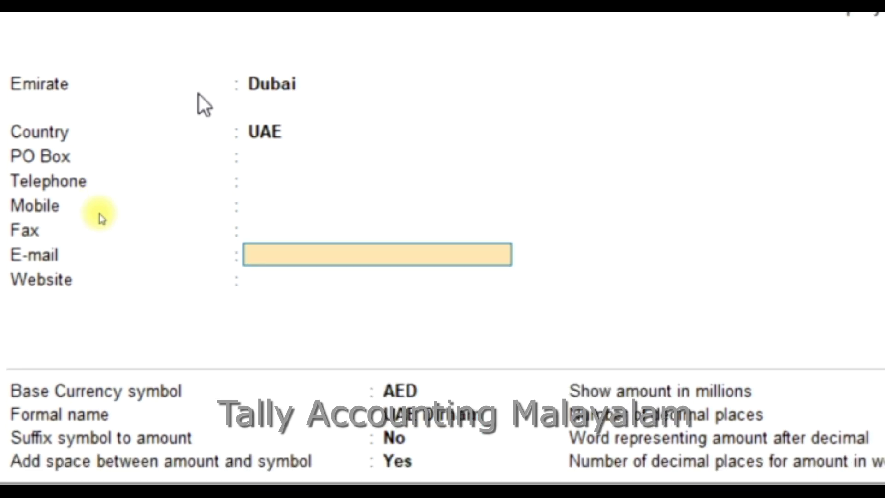
key("Return")
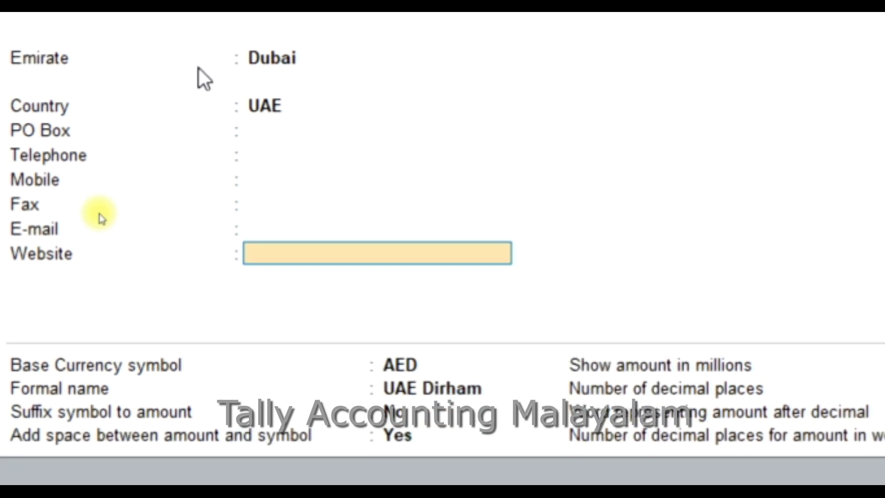
key("Return")
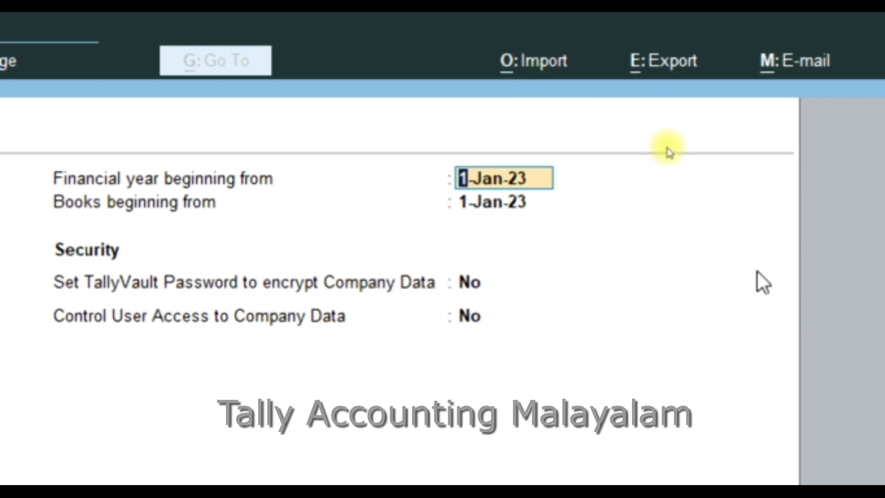
key("Return")
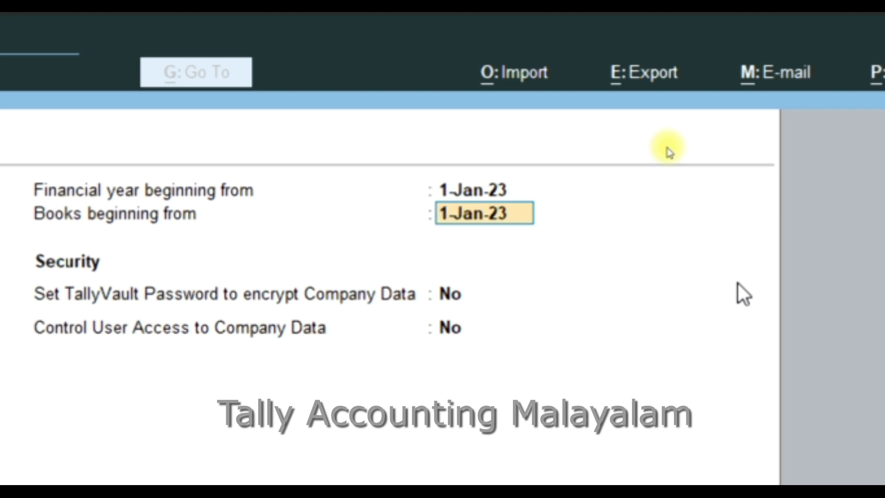
key("Return")
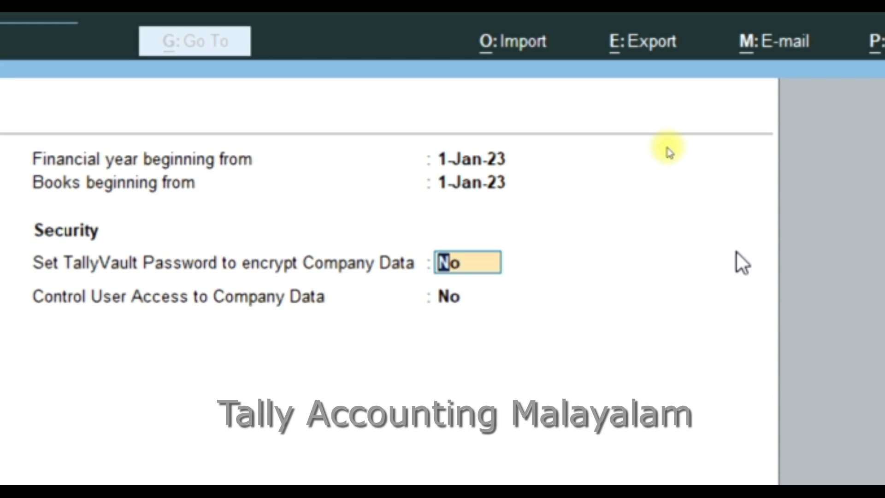
Enable the TallyVault password option to reveal its password field, and set the option back to No
type("y")
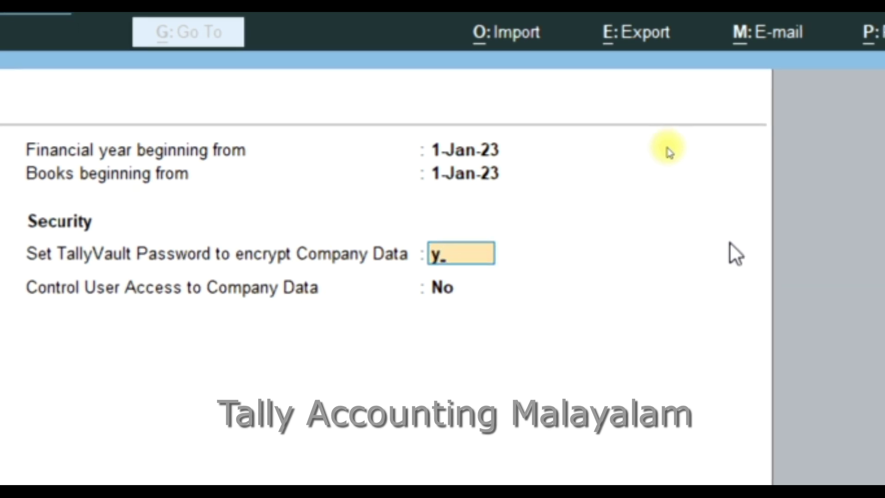
key("Return")
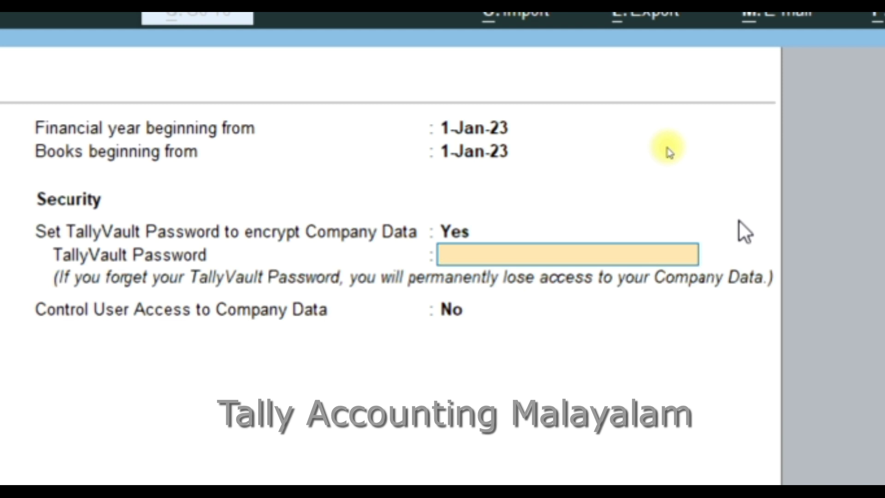
key("BackSpace")
type("n")
key("Return")
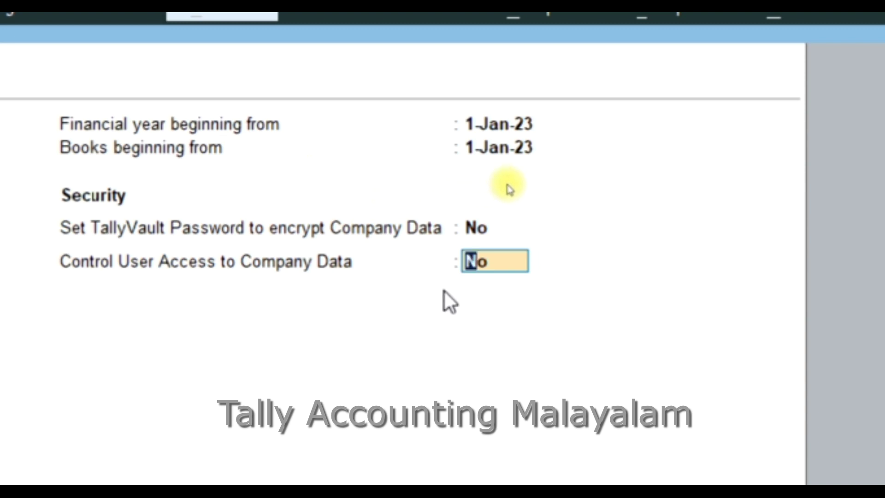
Enable user access control to reveal the administrator login fields, and set it back to No
type("y")
key("Return")
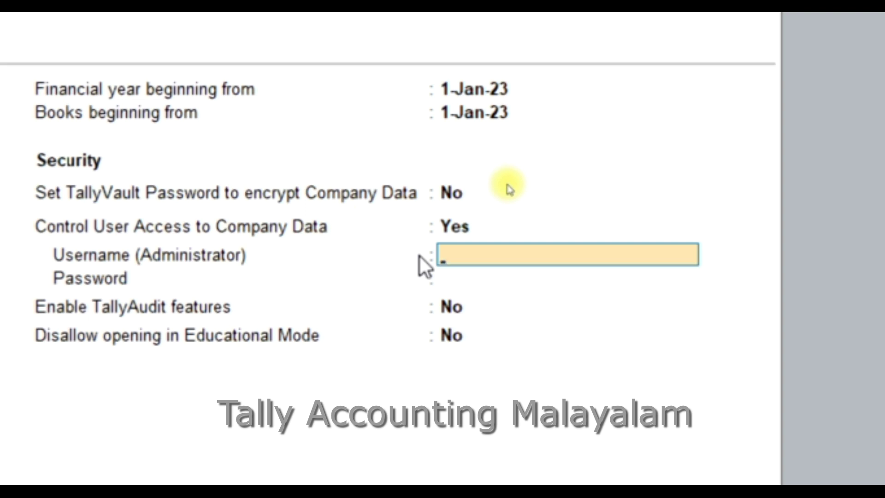
key("BackSpace")
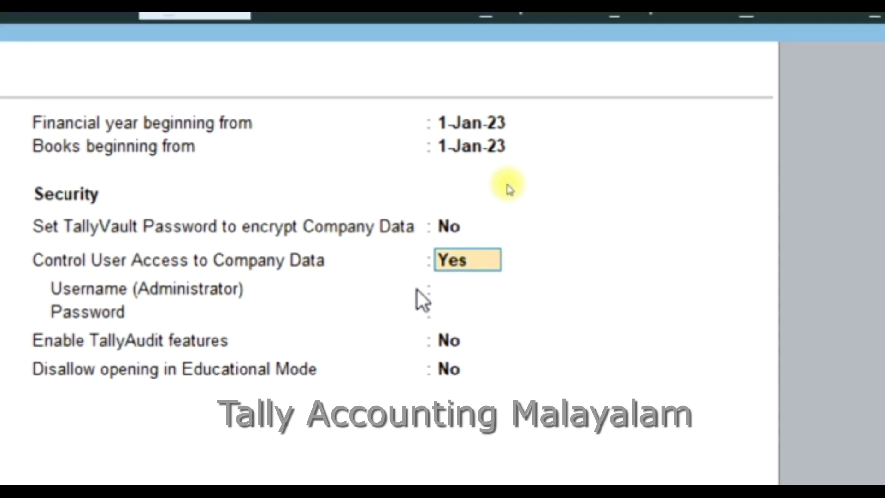
type("n")
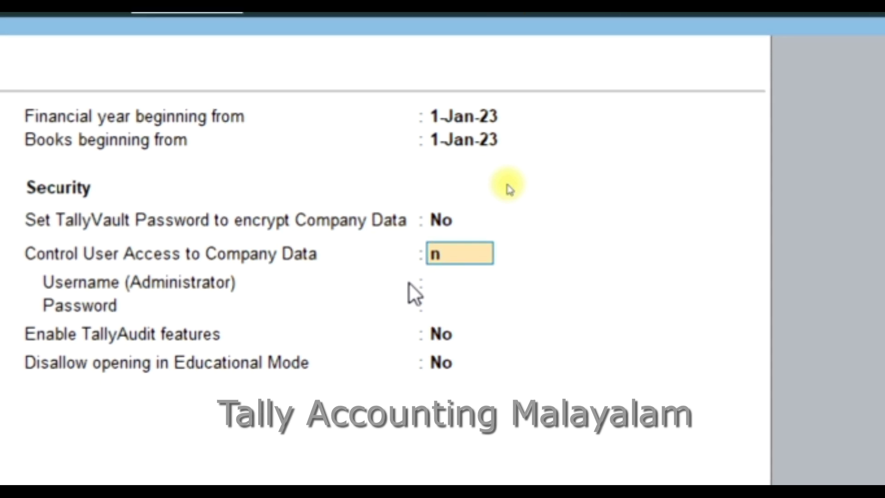
key("Return")
key("Return")
key("Return")
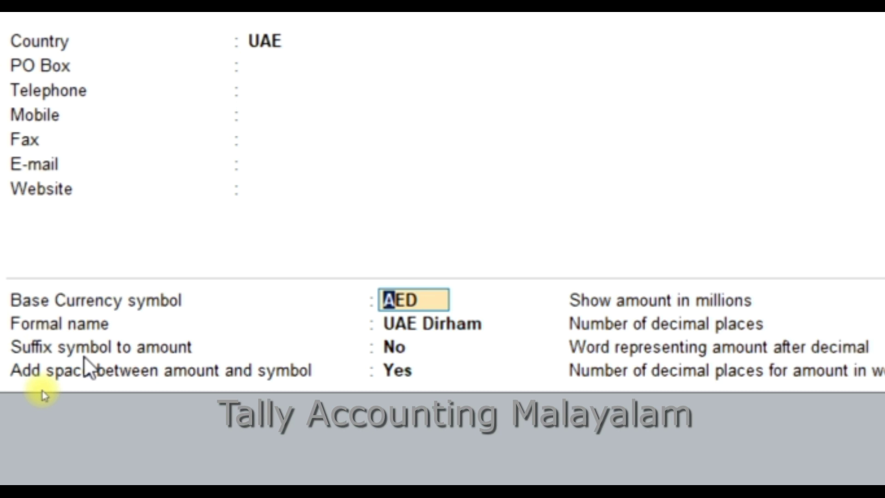
Accept AED (UAE Dirham) currency settings with amounts in millions, 2 decimal places and fils, and save the company
key("Return")
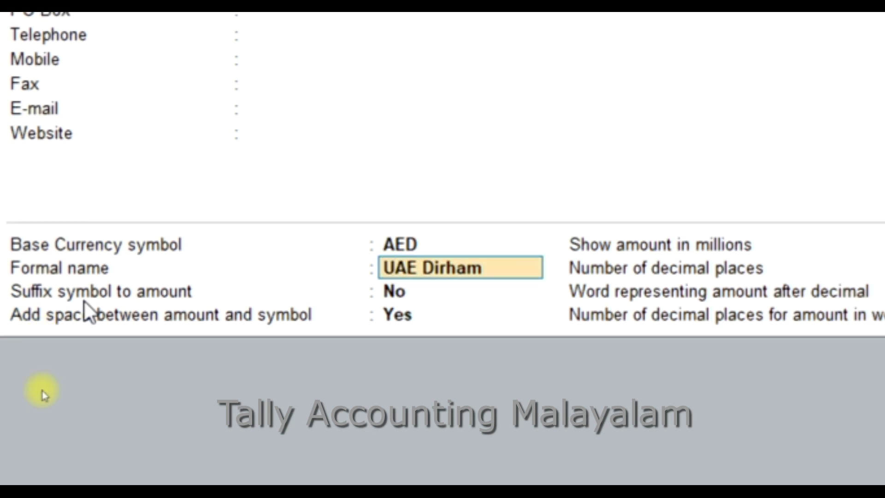
key("Return")
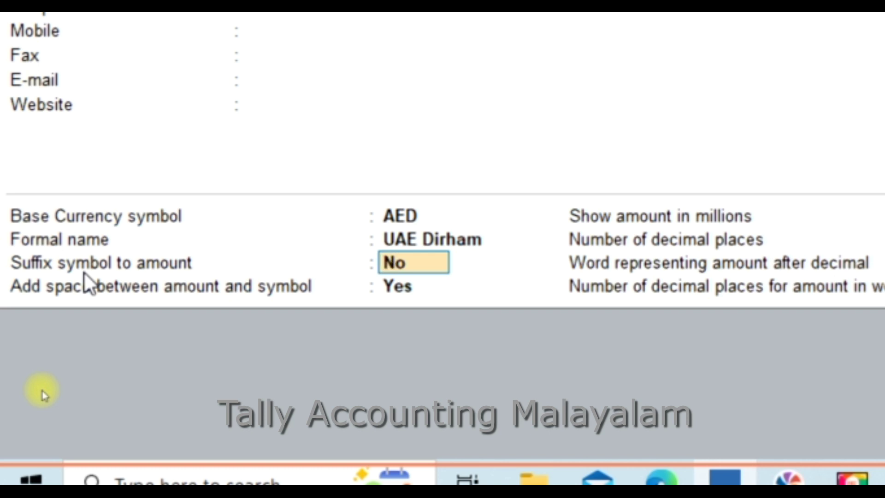
key("Return")
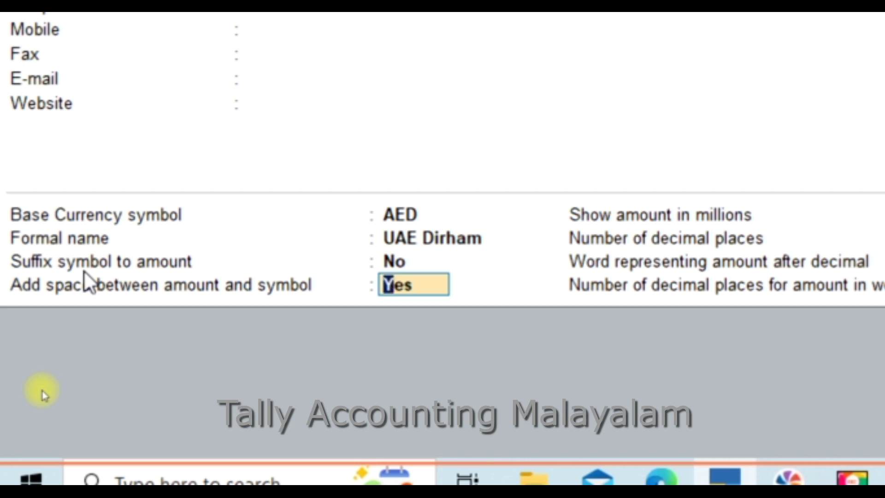
key("Return")
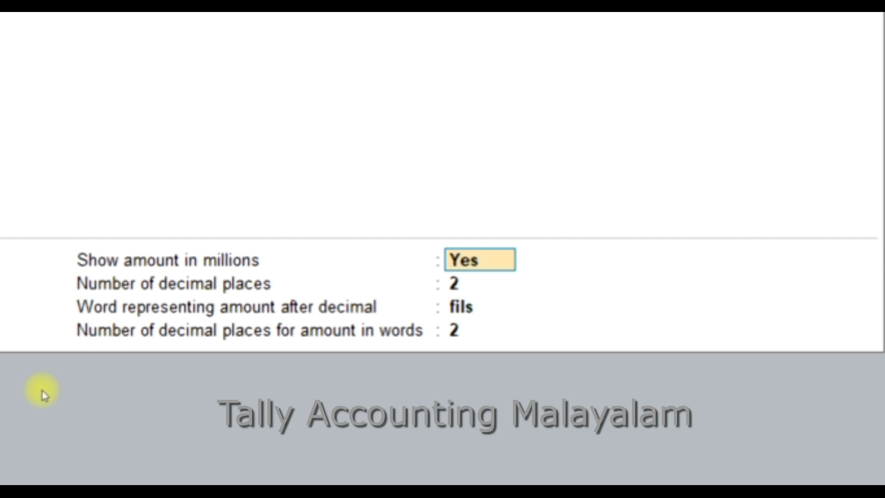
key("Return")
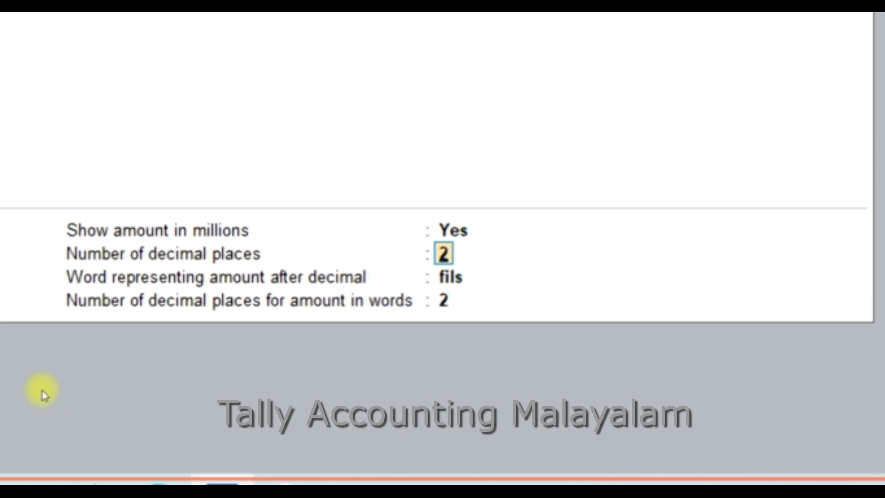
key("Return")
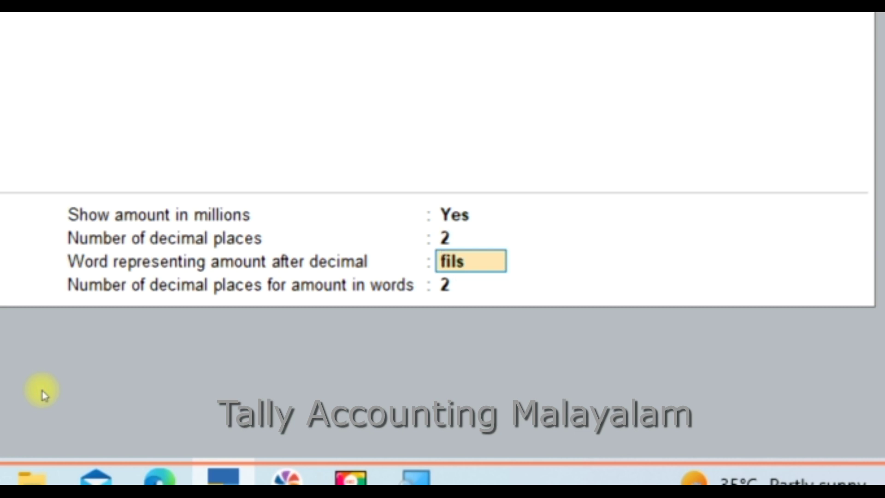
key("Return")
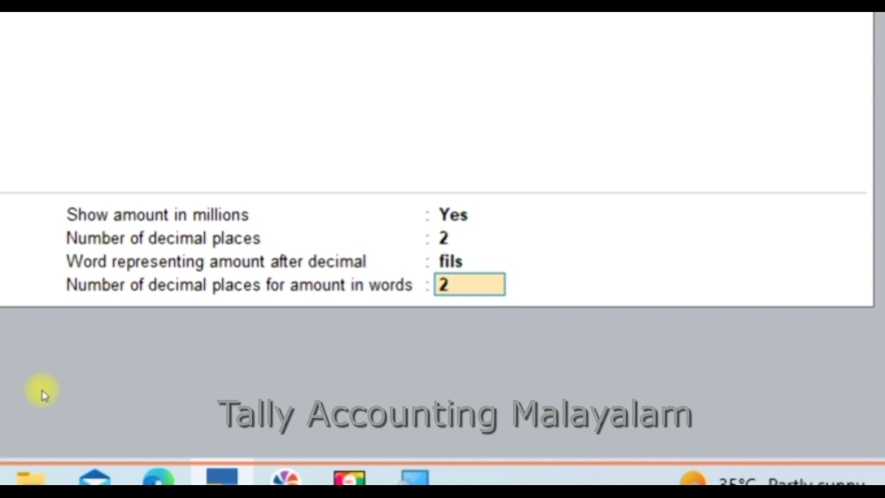
key("Return")
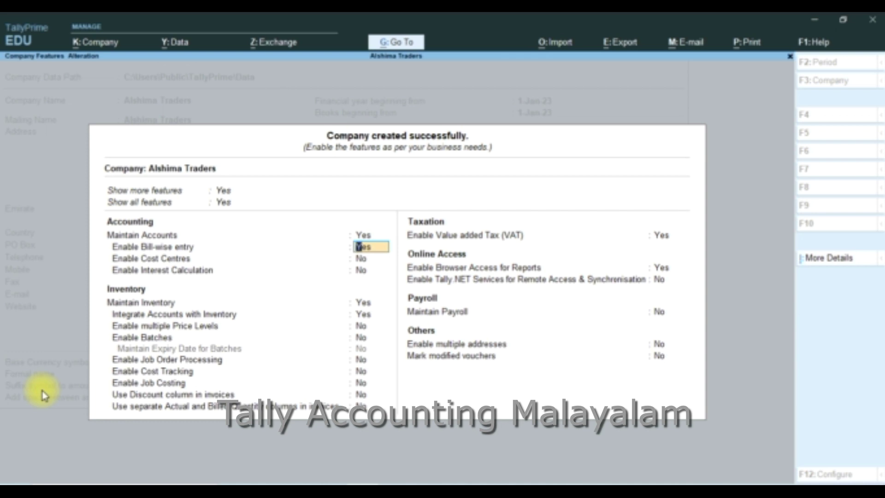
Set Enable Bill-wise entry to No in the company features
type("=")
type("=")
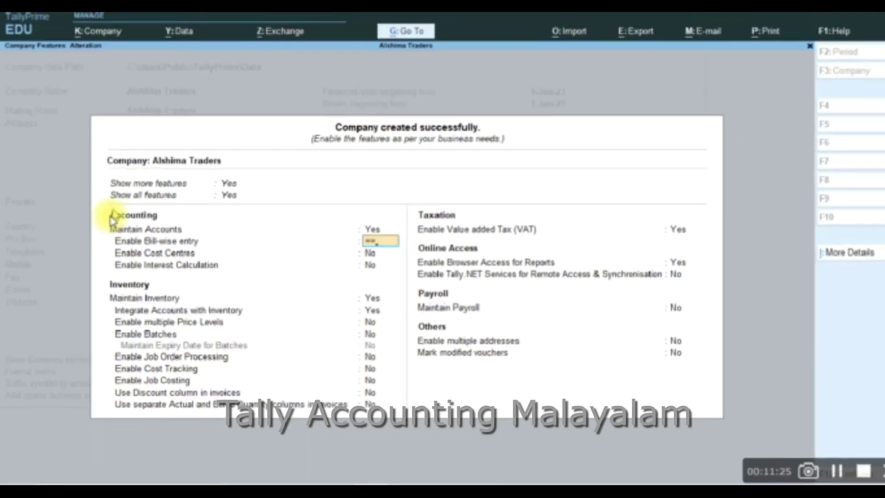
key("Return")
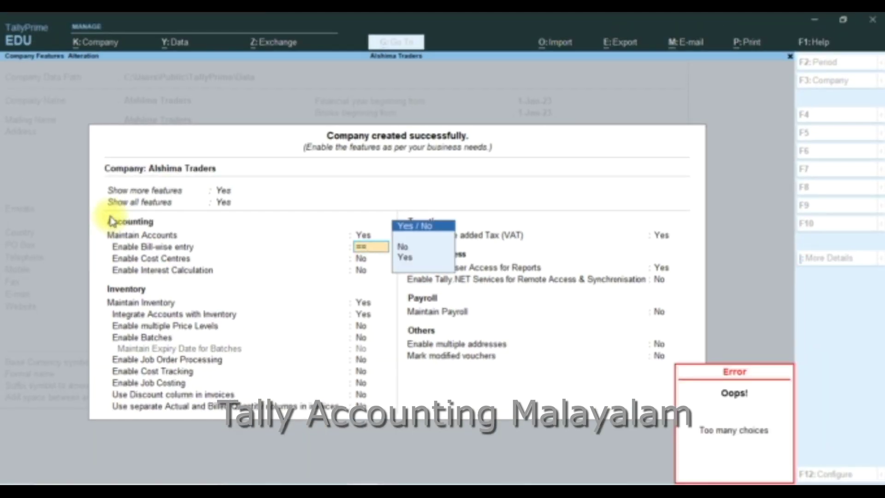
key("Escape")
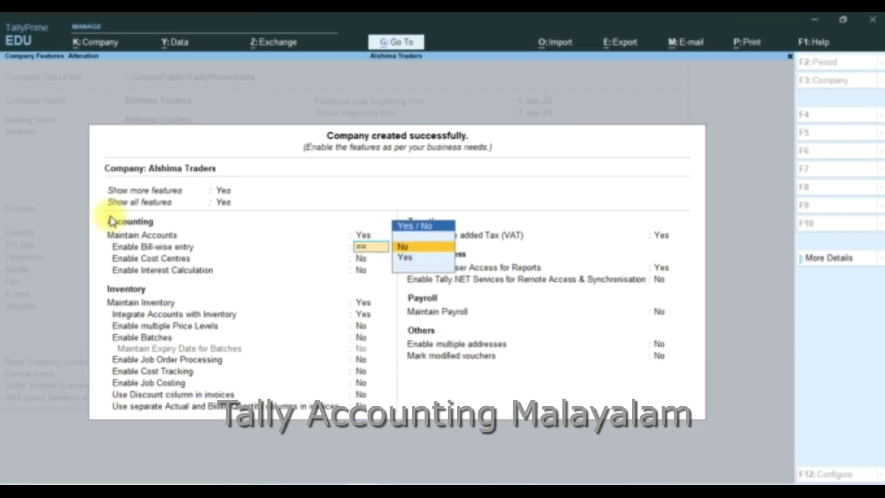
key("Return")
Keep the remaining accounting and inventory features at their current settings and save the company features for Alshima Traders
key("Return")
key("Return")
key("Return")
key("Return")
key("Return")
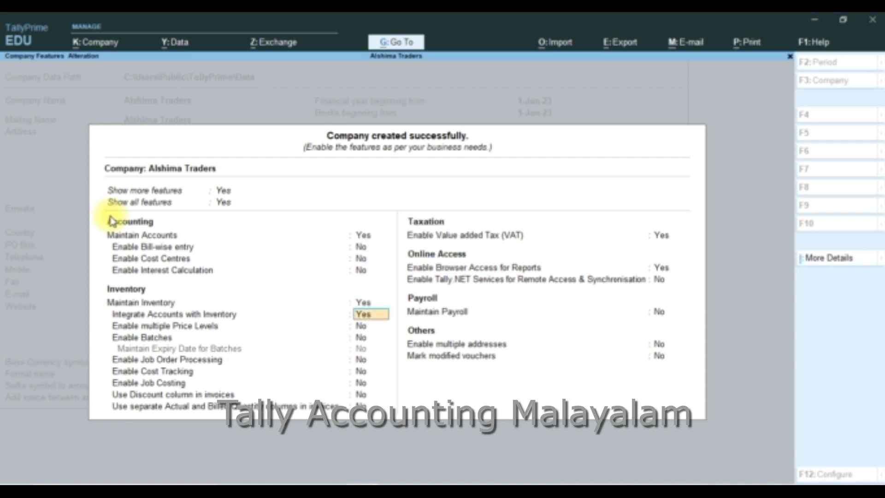
key("Return")
key("Return")
key("Return")
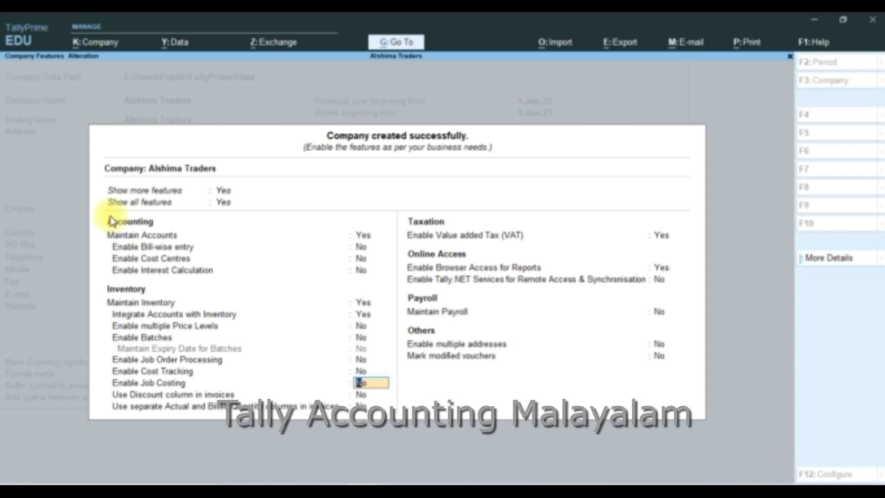
key("ctrl+a")
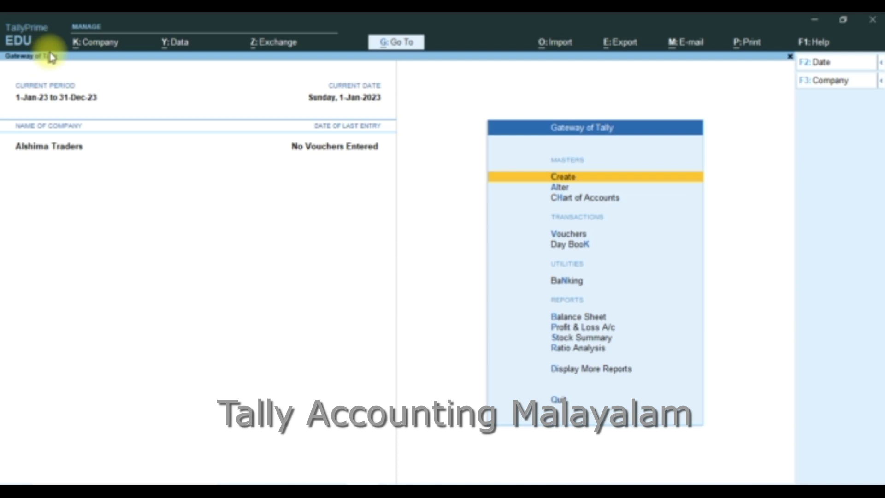
Open Alshima Traders for alteration, review its mailing, contact and security fields, and quit without saving
left_click(92, 43)
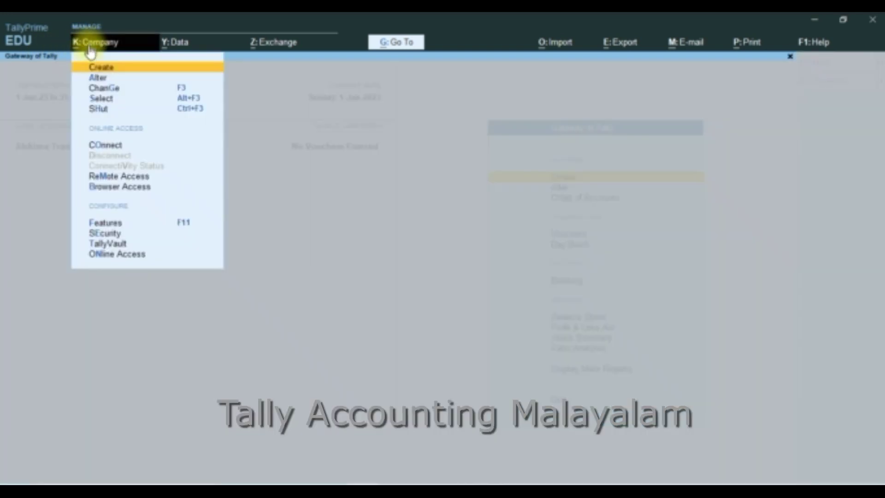
left_click(99, 79)
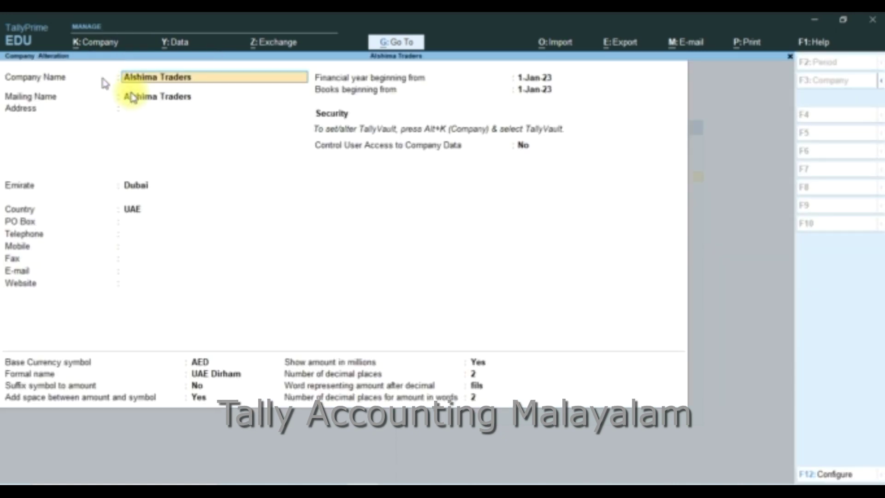
key("Return")
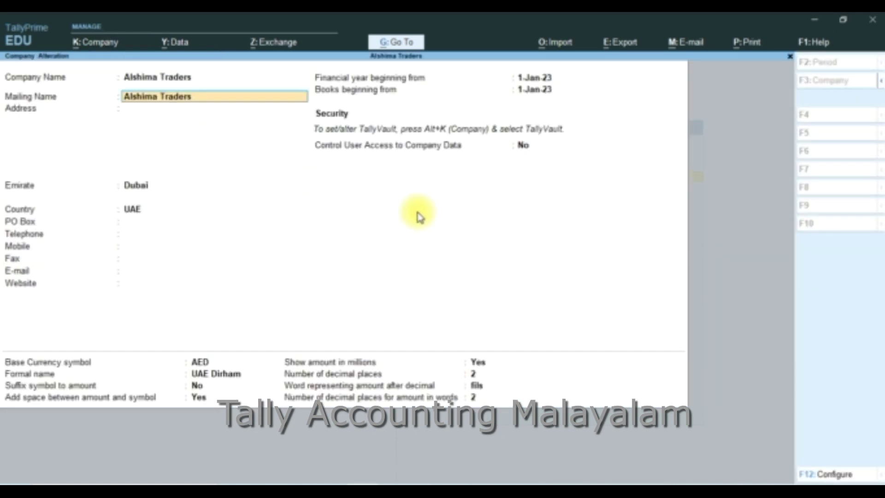
key("Return")
key("Return")
key("Return")
key("Return")
key("Return")
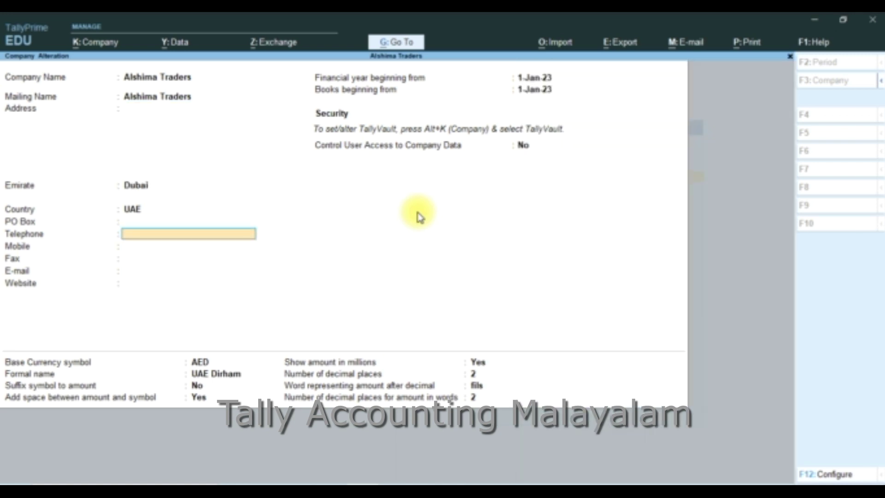
key("Return")
key("Return")
key("Return")
key("Return")
key("Return")
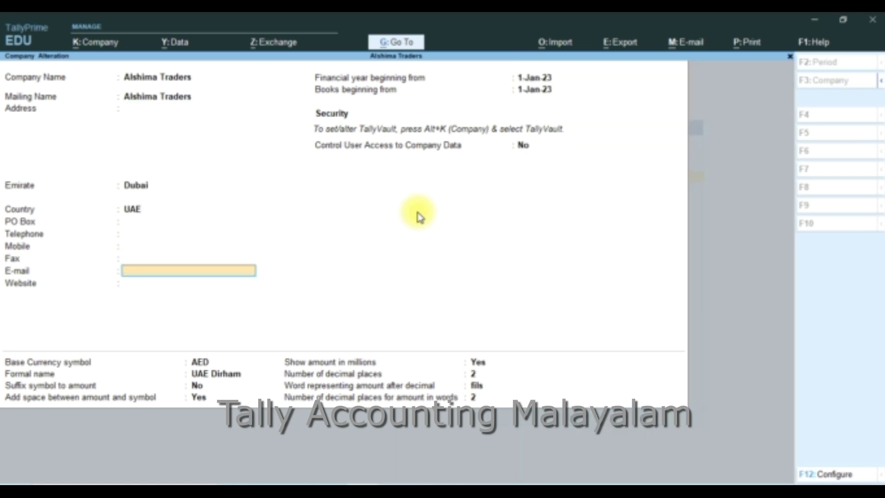
key("Return")
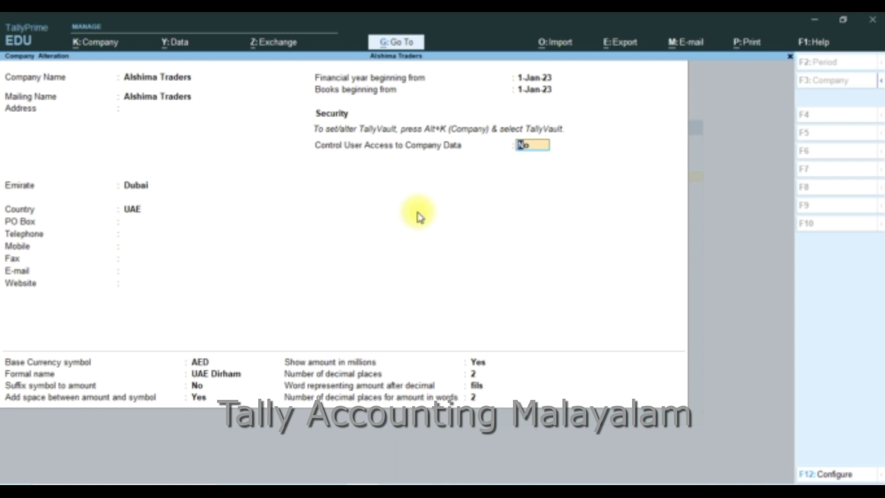
key("Escape")
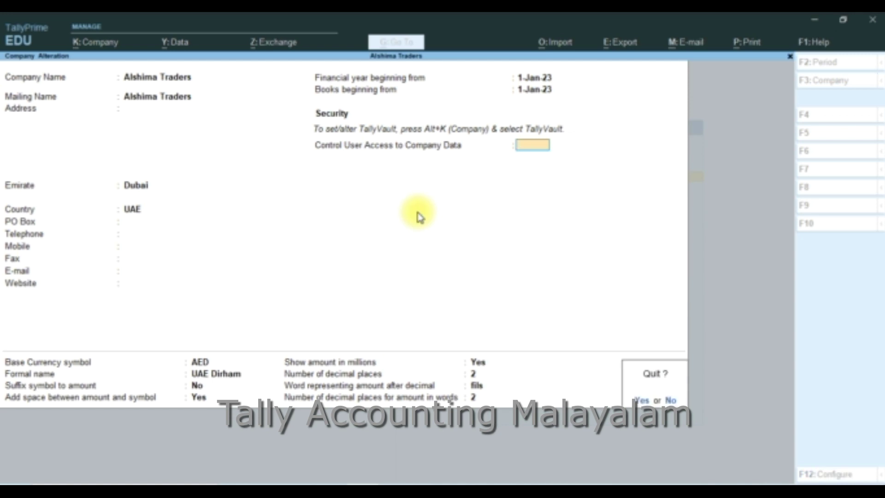
key("Return")
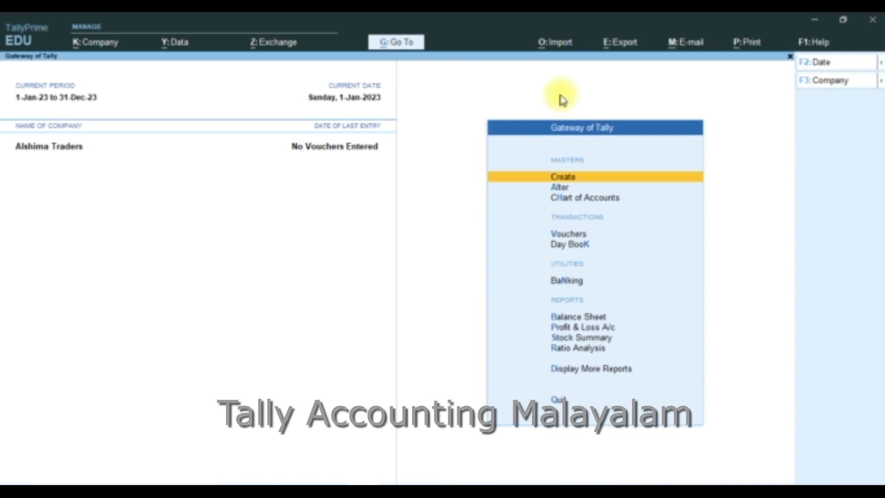
Reopen Alshima Traders for alteration, request deletion of the company, cancel the deletion, and return to the Gateway of Tally
left_click(103, 44)
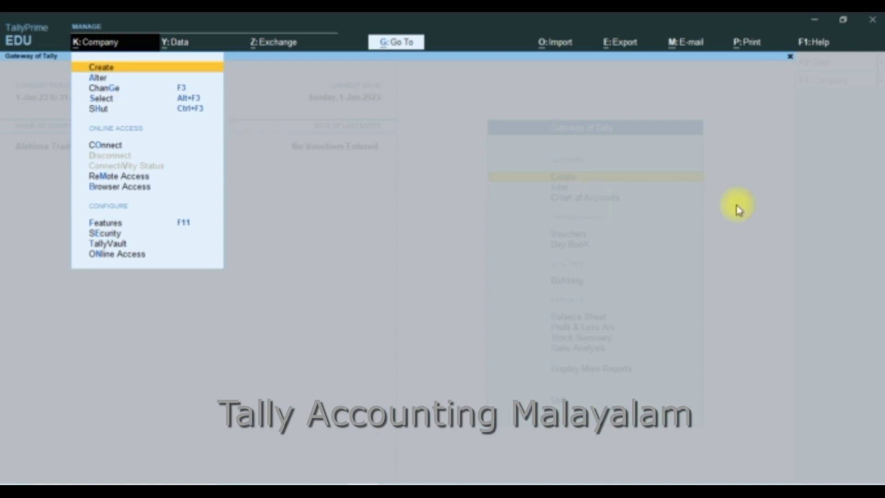
key("Down")
key("Return")
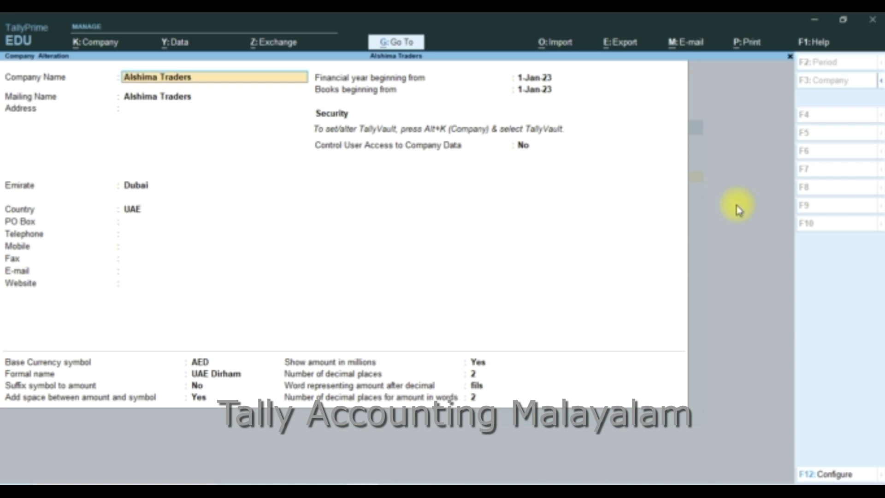
key("alt")
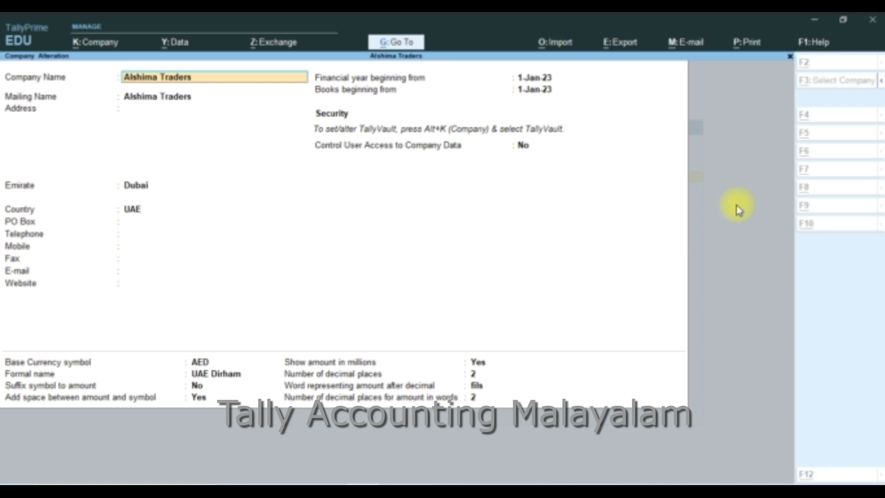
key("alt+d")
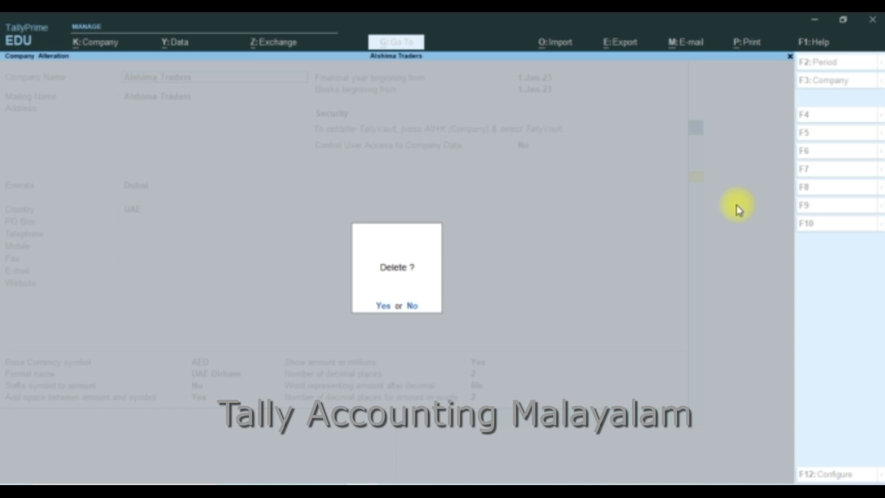
key("Escape")
key("Escape")
key("Escape")
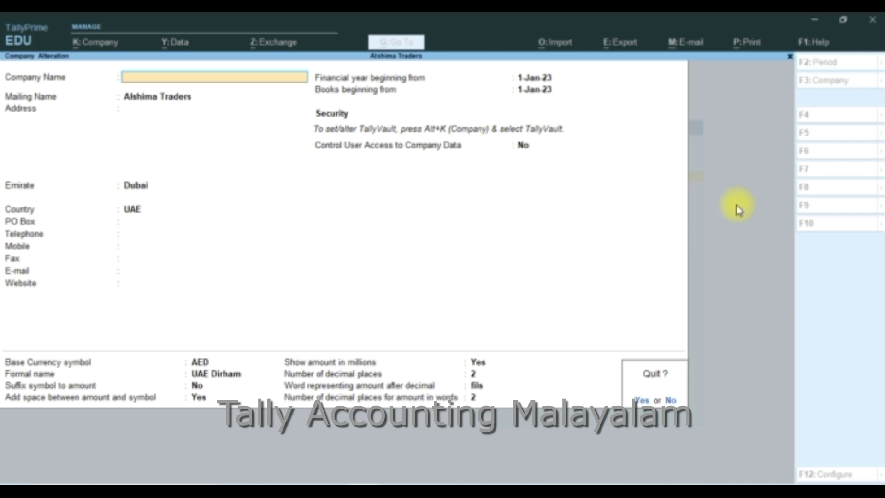
key("Return")
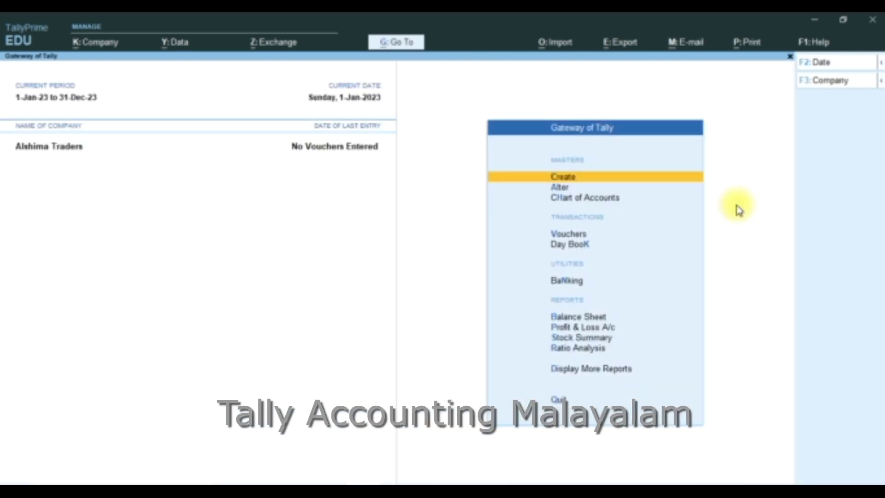